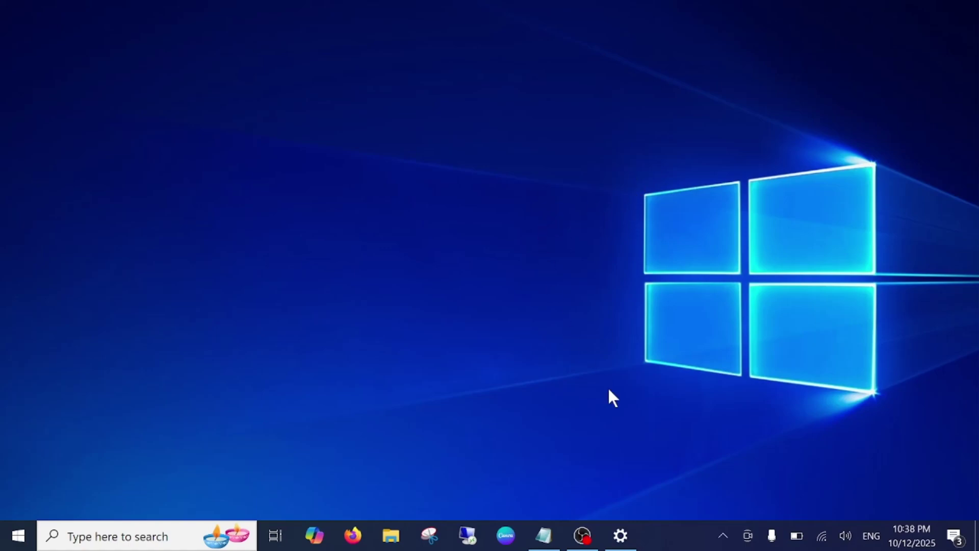
- Bring back the Windows Update page and highlight the Extended Security Updates notice text
left_click(634, 535)
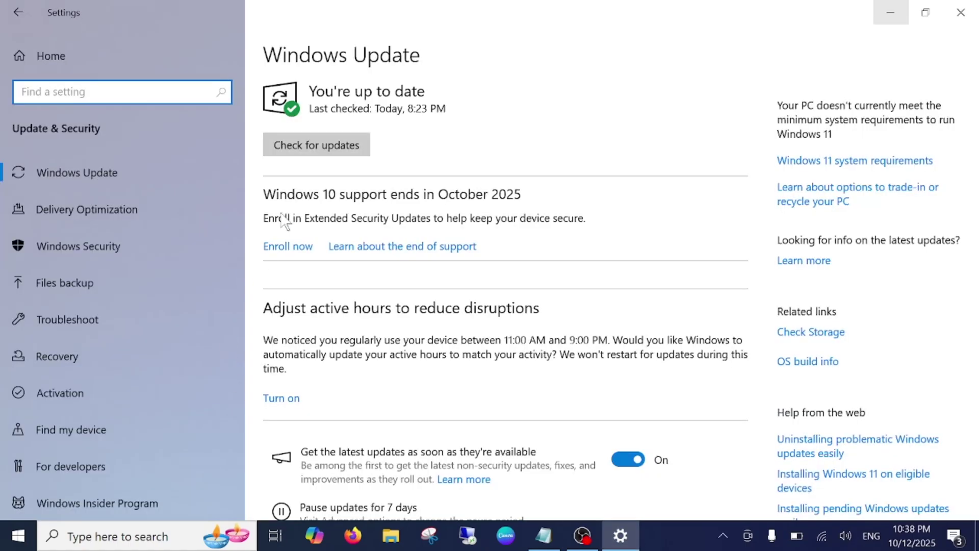
left_click_drag(304, 218, 438, 218)
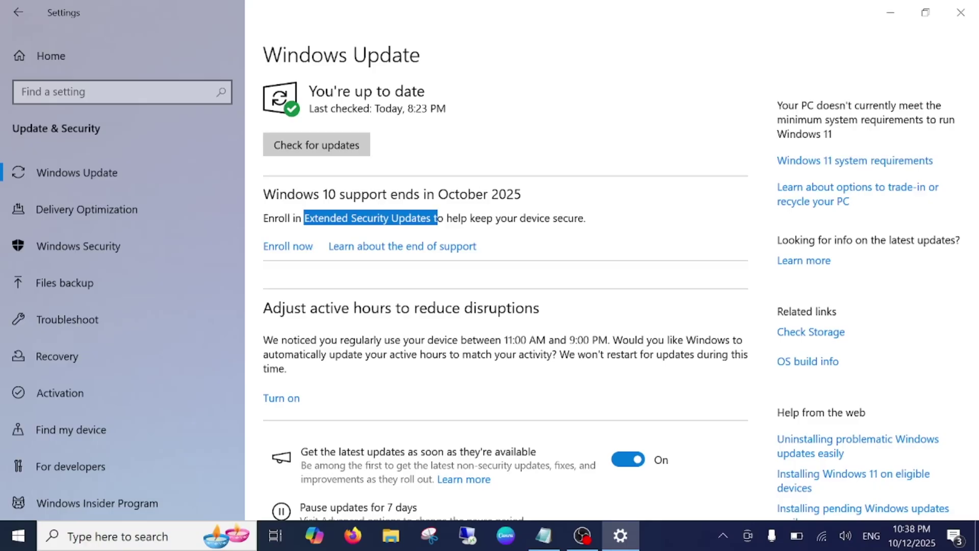
left_click(302, 247)
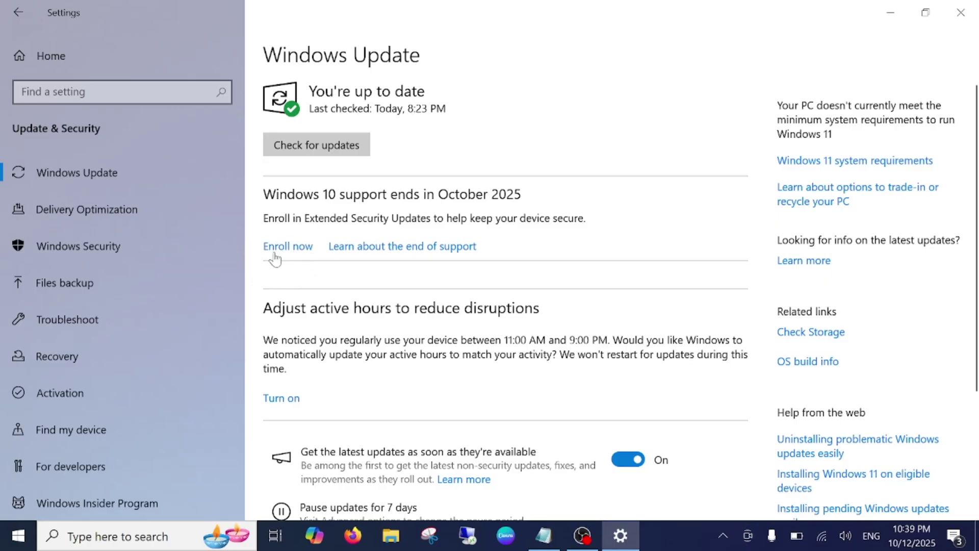
- Check the Windows version with winver (22H2, build 19045.6396), then start a new search
left_click(164, 532)
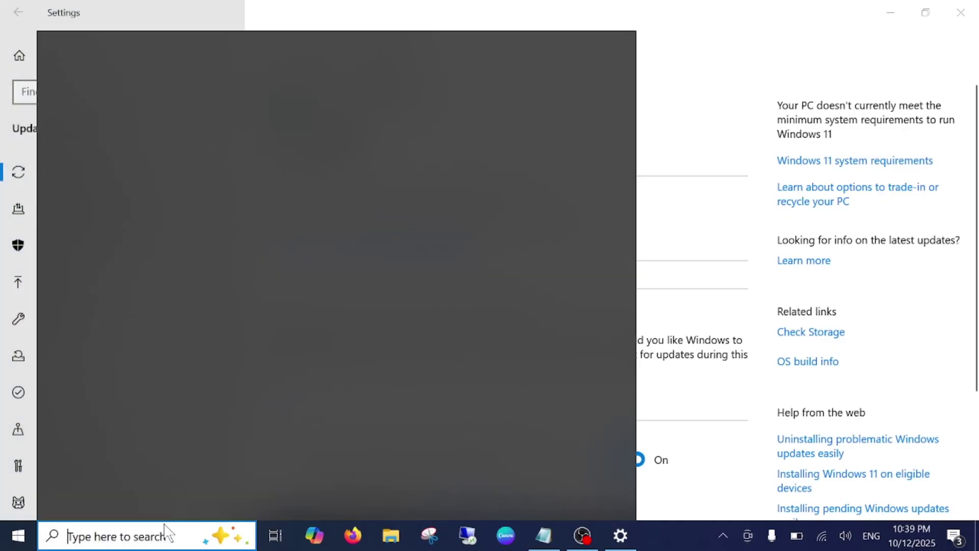
type("winver")
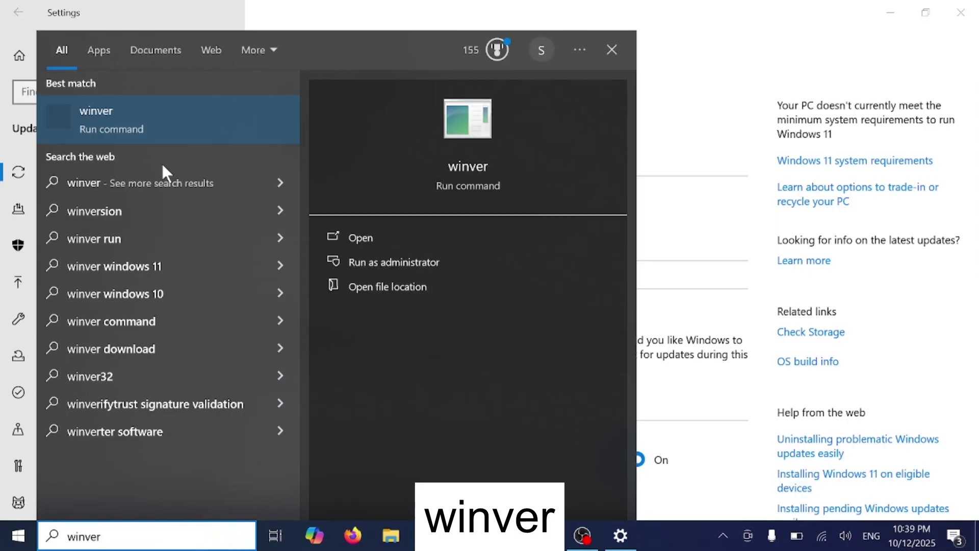
left_click(150, 128)
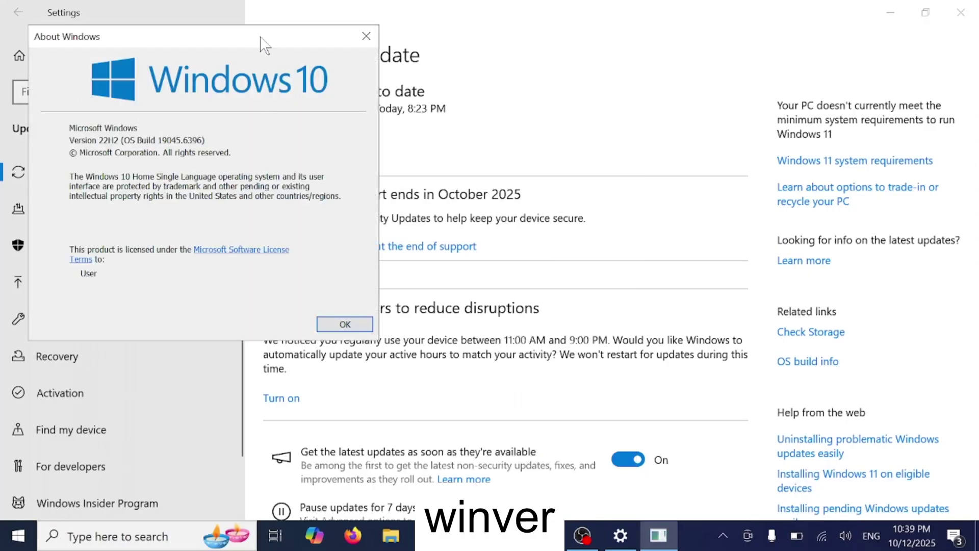
left_click_drag(262, 39, 620, 90)
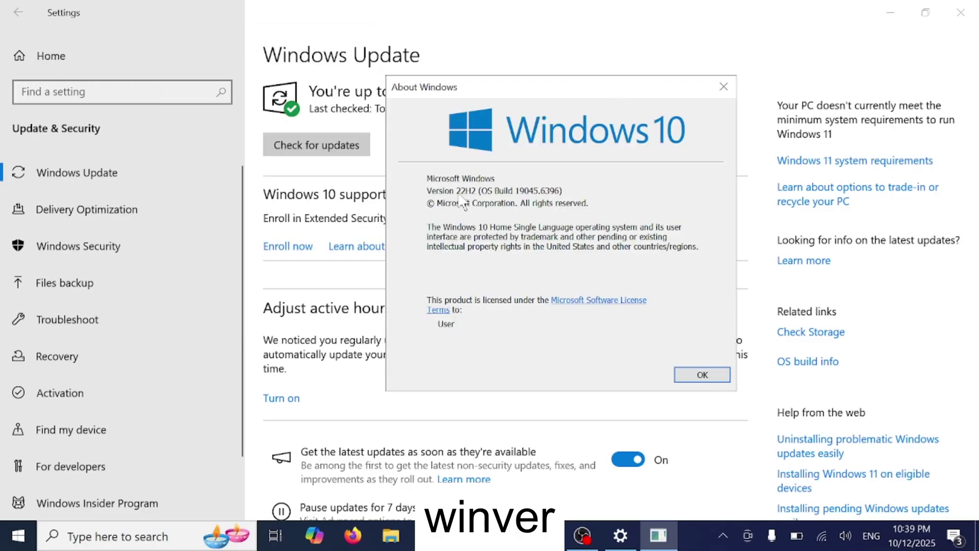
left_click(723, 88)
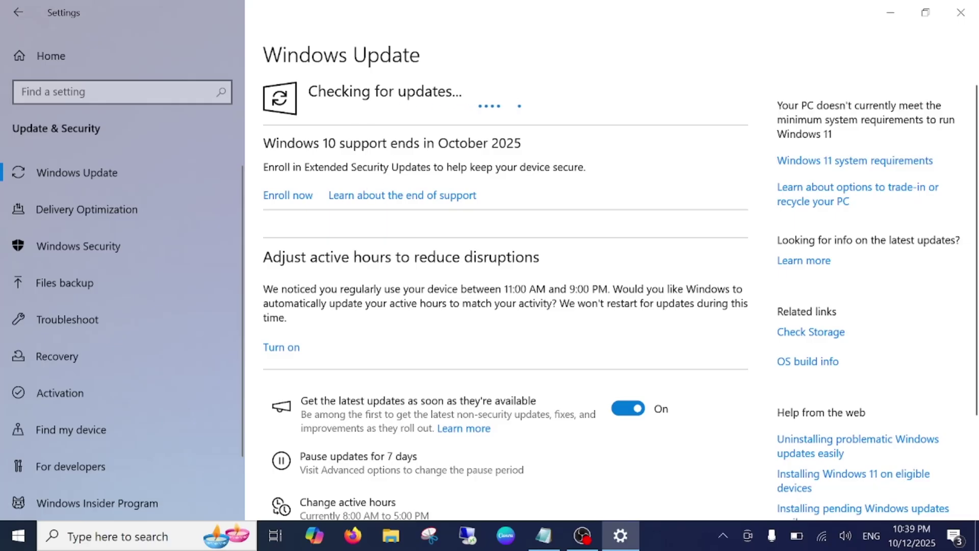
left_click(148, 542)
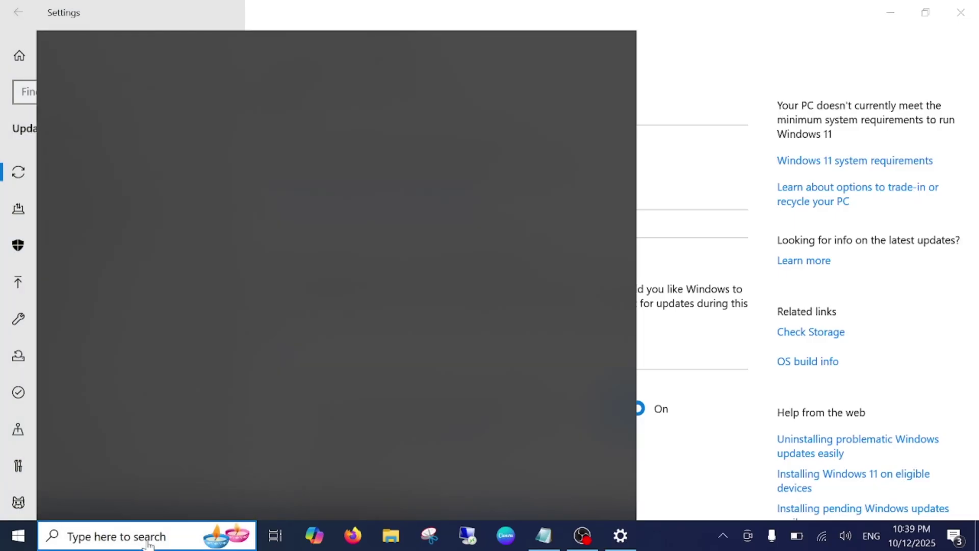
- Search 'regi' and launch Registry Editor as administrator
type("regis")
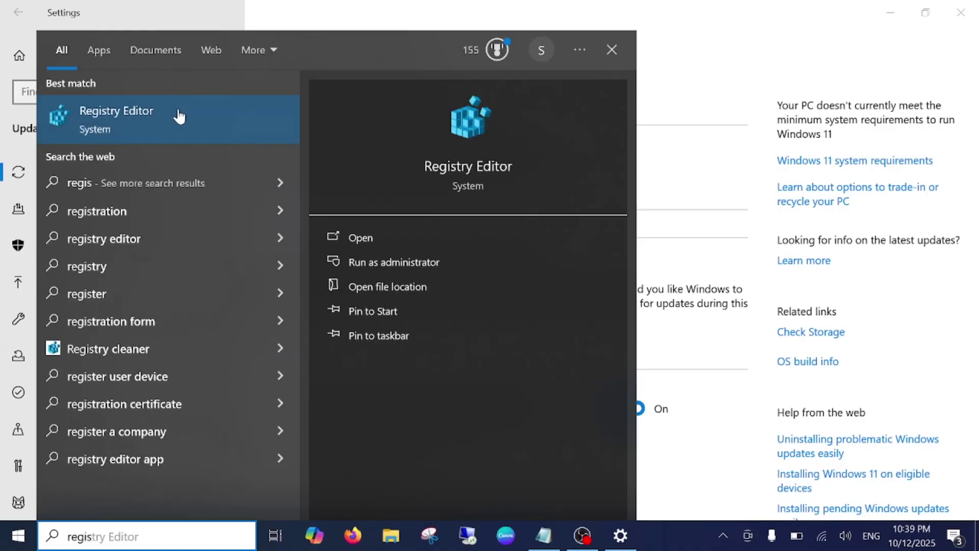
left_click(390, 259)
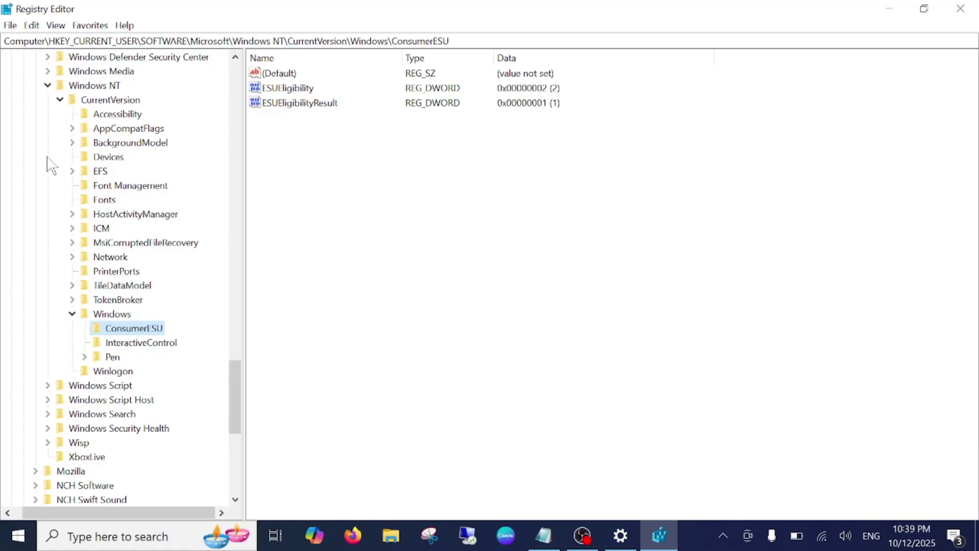
- Collapse the registry tree to HKEY_CURRENT_USER and select the registry path line in impt.txt
left_click(72, 313)
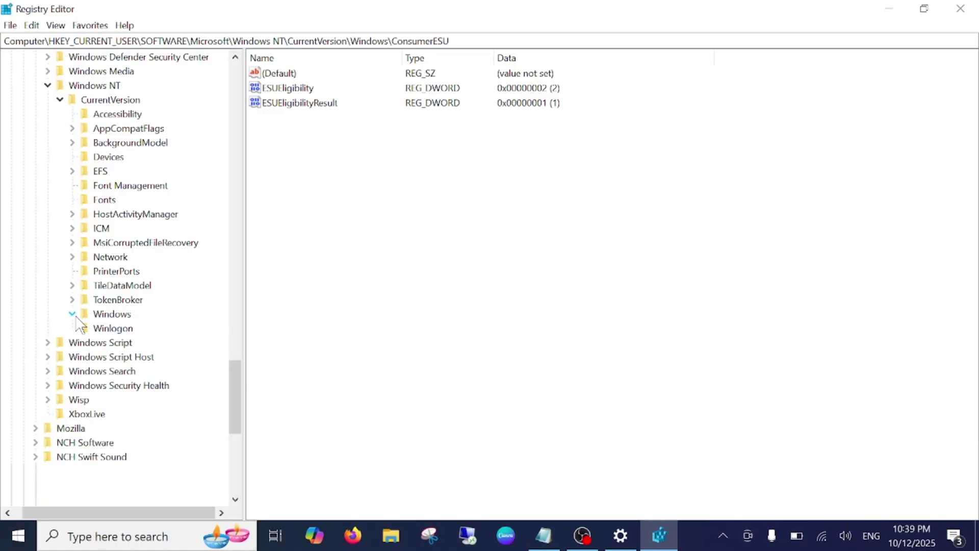
left_click(60, 99)
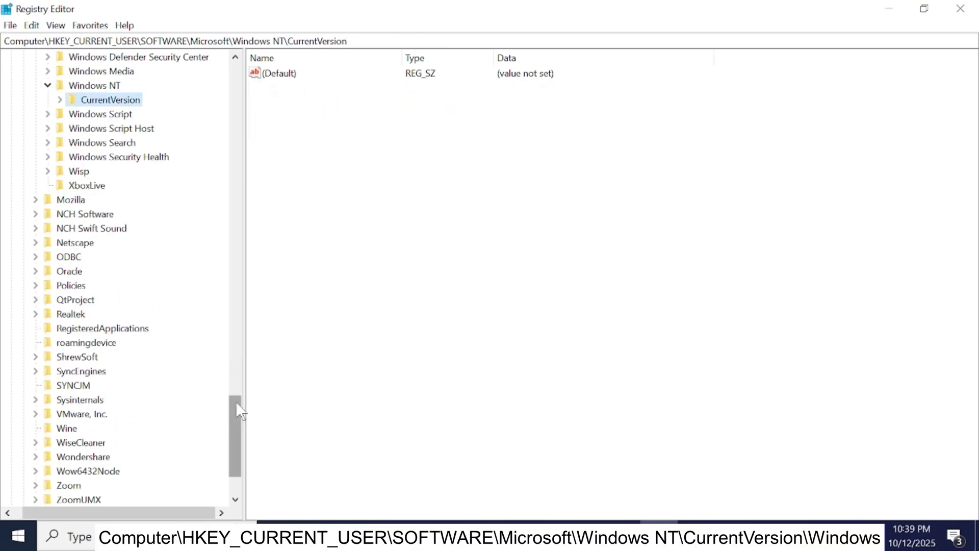
left_click_drag(236, 402, 232, 61)
left_click(32, 214)
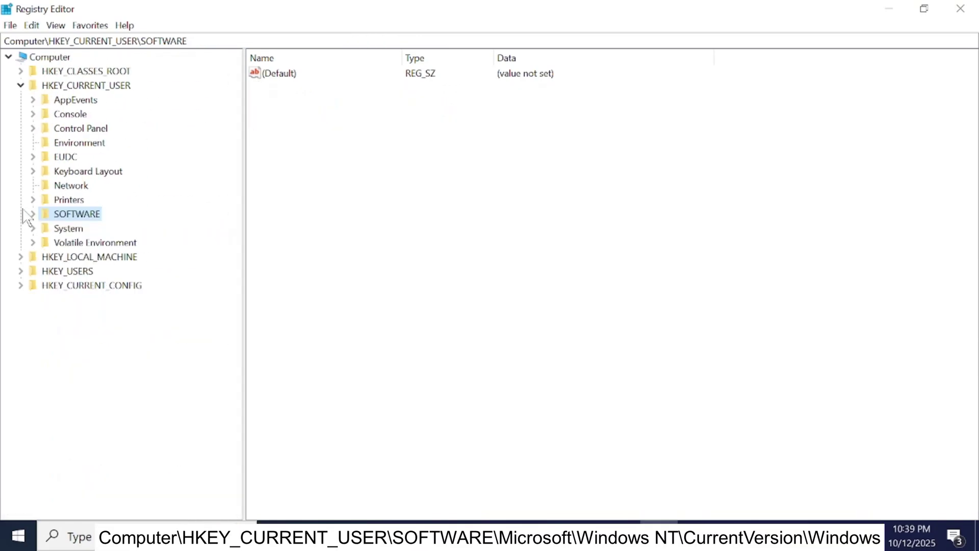
left_click(21, 86)
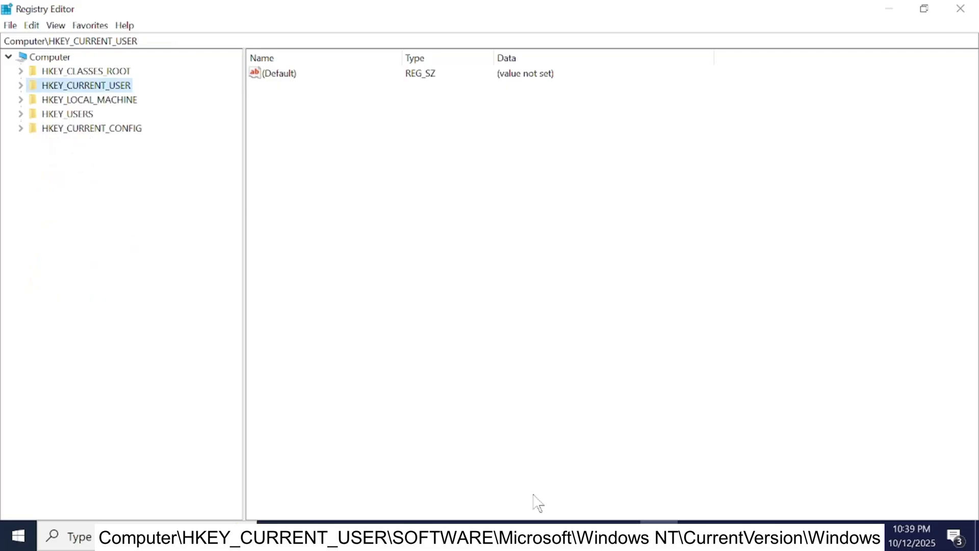
left_click(544, 536)
left_click_drag(647, 208, 164, 208)
key("ctrl+c")
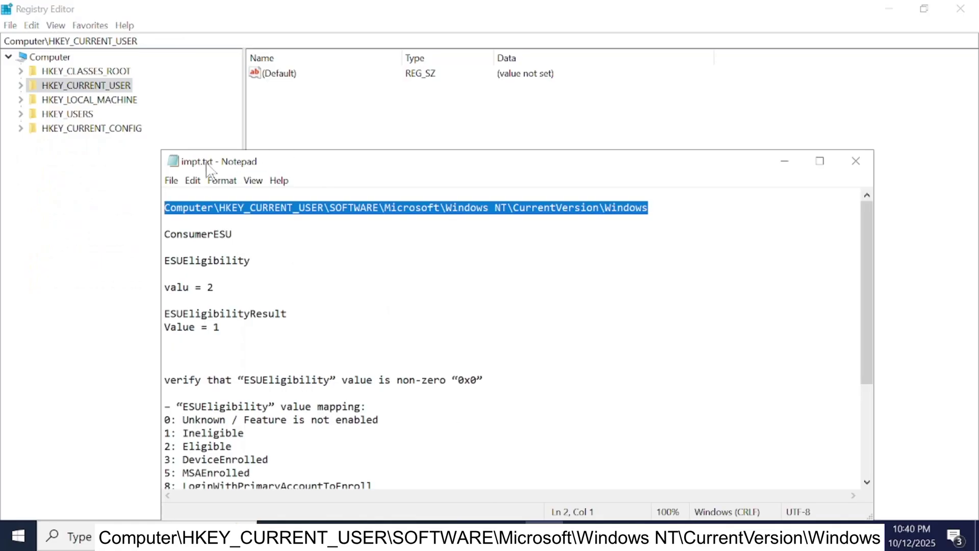
- Show the address bar and go to the pasted HKEY_CURRENT_USER\SOFTWARE\Microsoft\Windows NT\CurrentVersion\Windows path
left_click(56, 25)
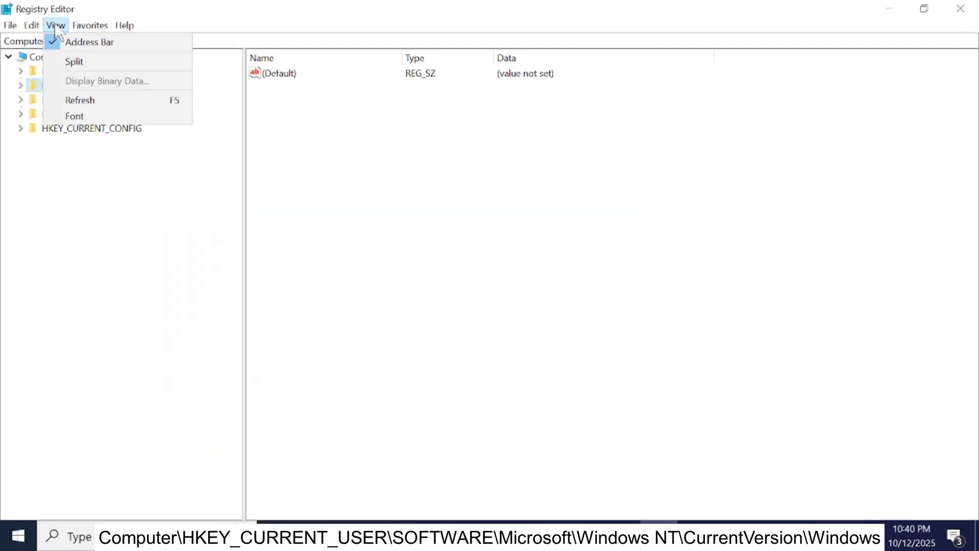
left_click(57, 42)
left_click(56, 26)
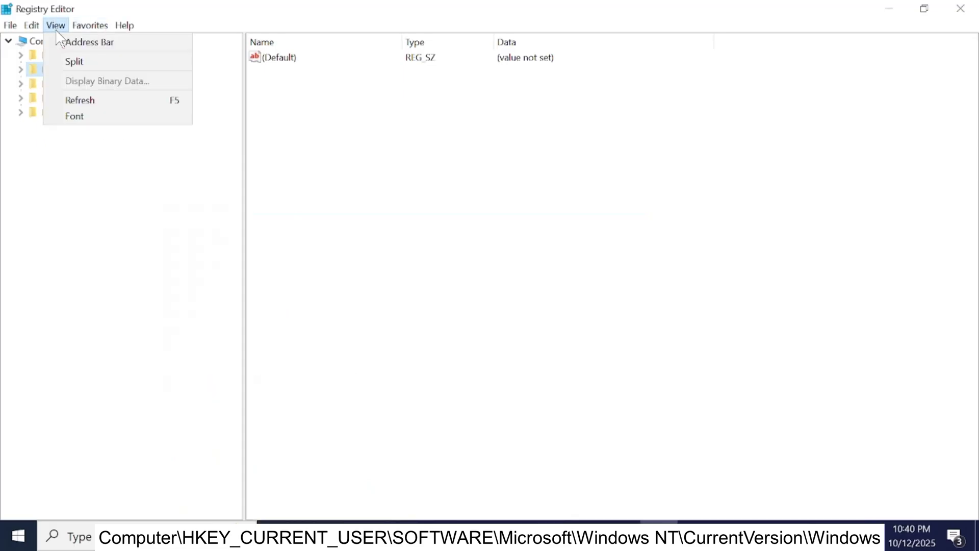
left_click(60, 42)
left_click(71, 41)
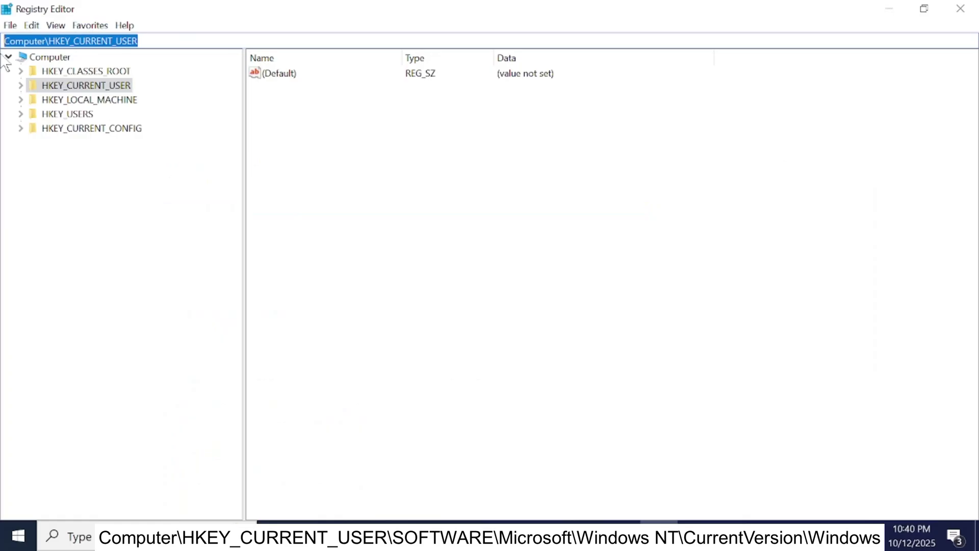
key("ctrl+v")
key("Return")
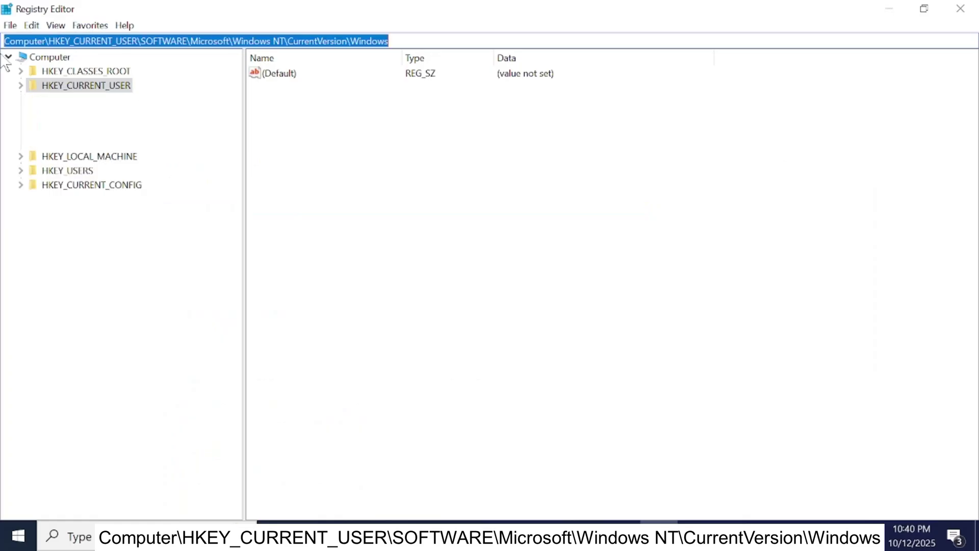
scroll(130, 245, "down", 4)
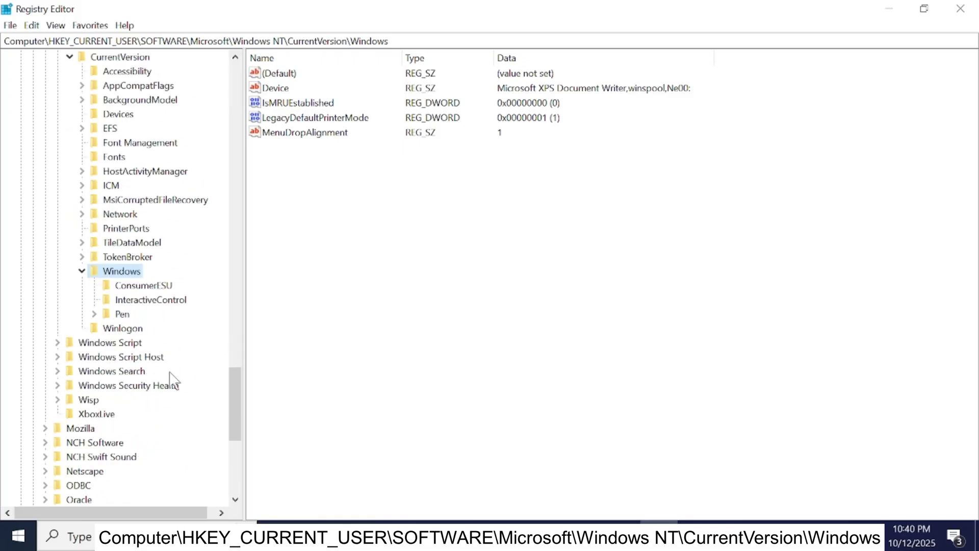
- Delete the existing ConsumerESU key and select its parent Windows key
left_click(149, 289)
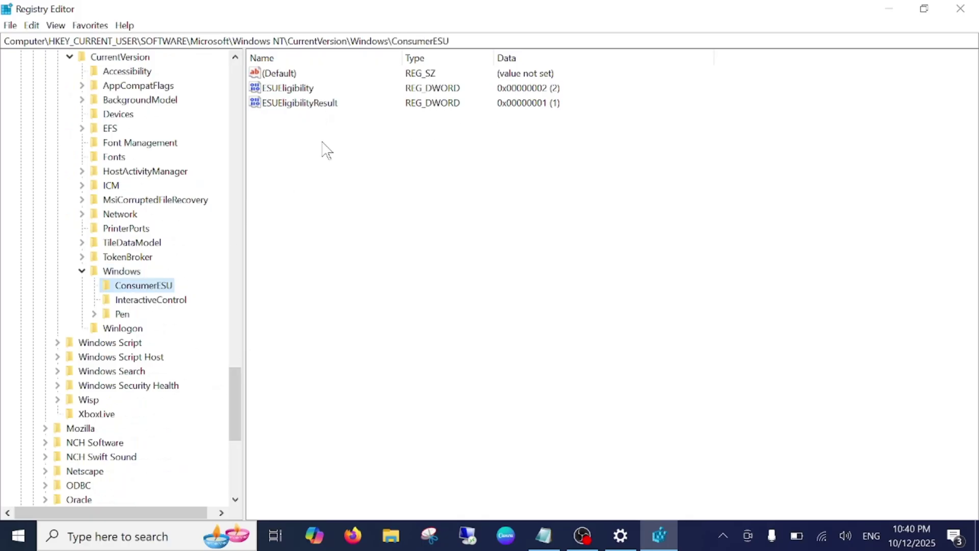
mouse_move(323, 148)
left_mouse_down()
mouse_move(308, 105)
mouse_move(326, 138)
left_mouse_up()
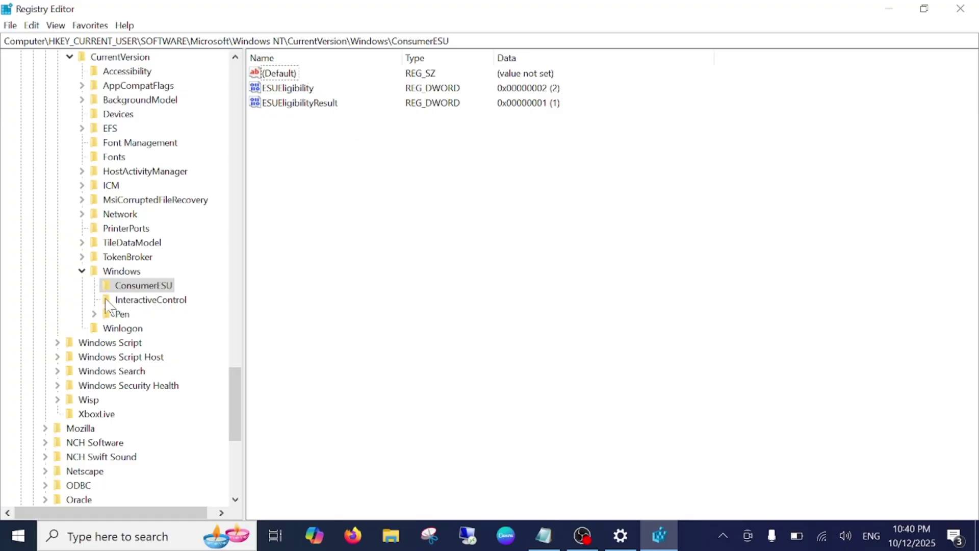
right_click(145, 287)
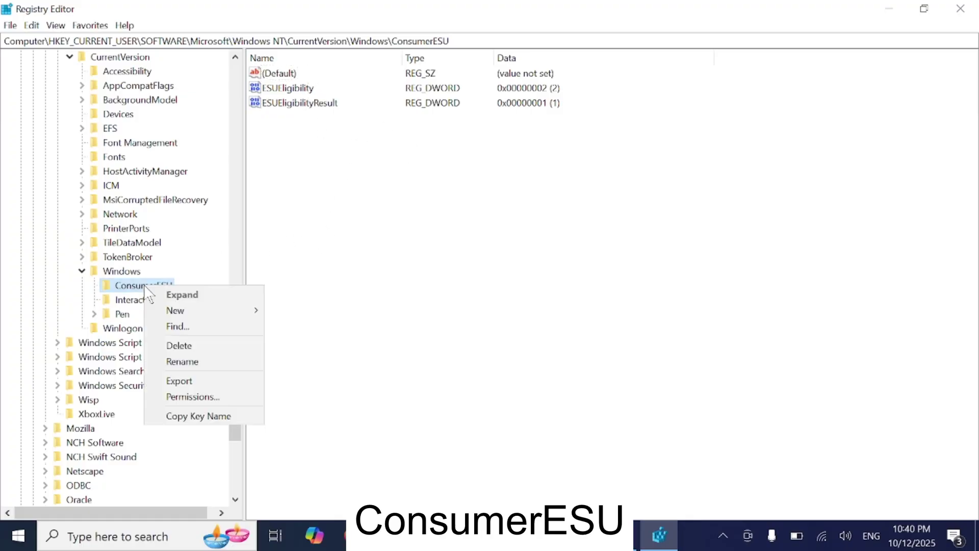
left_click(191, 347)
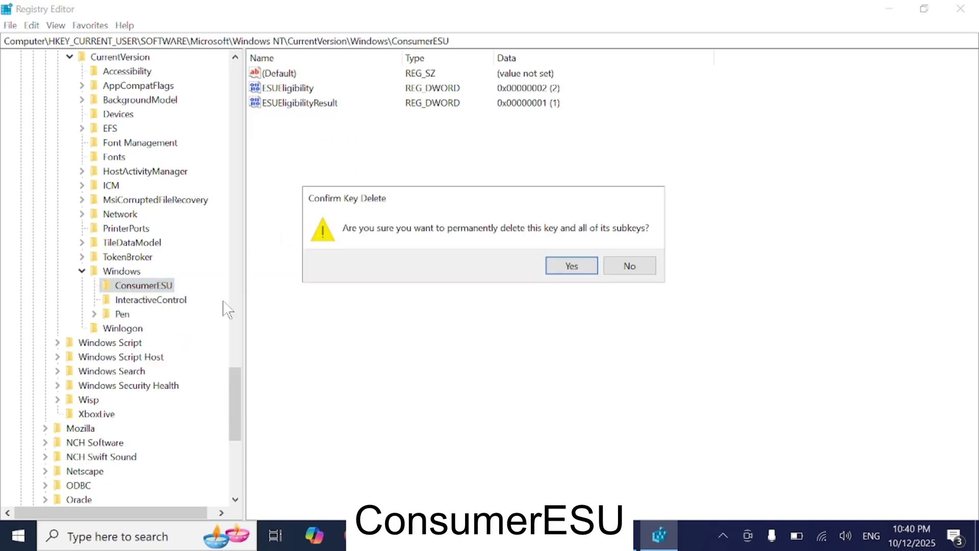
left_click(565, 267)
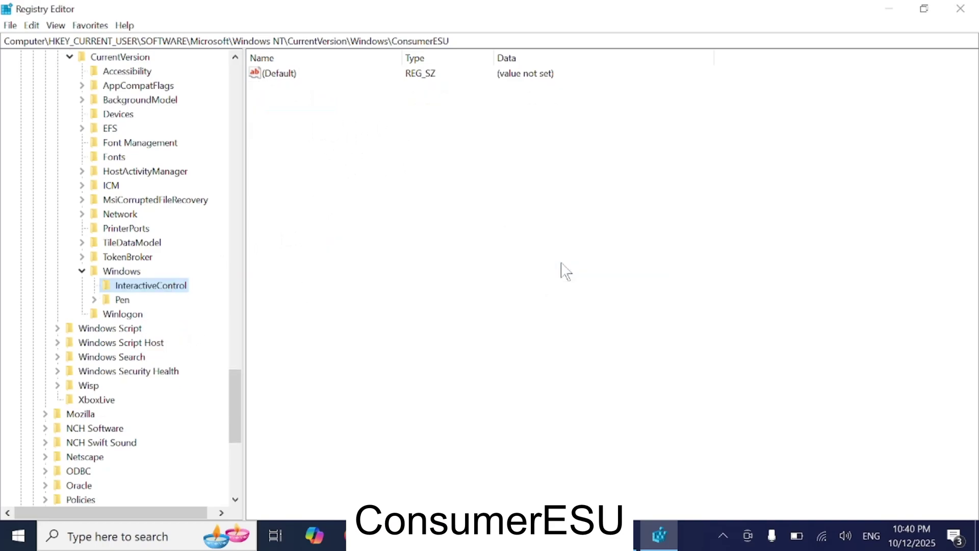
left_click(129, 276)
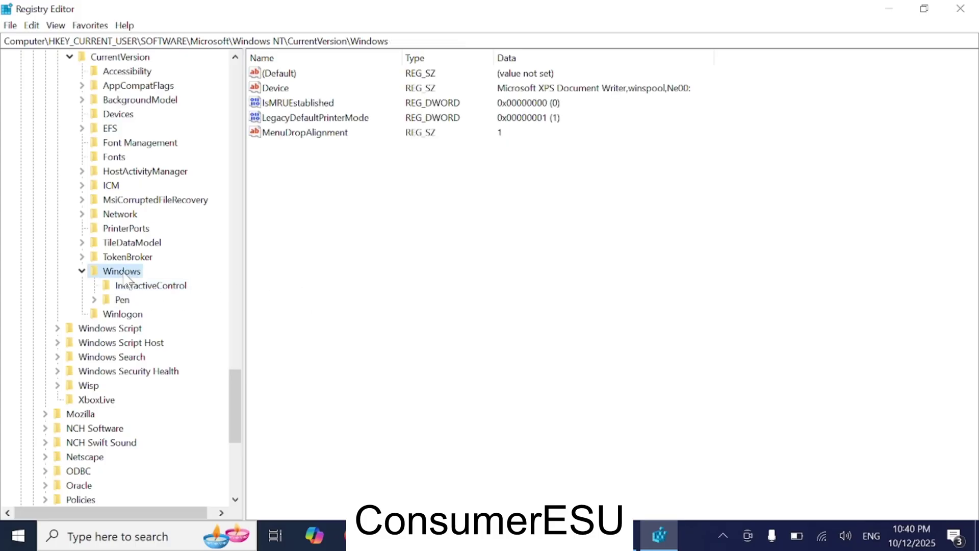
- Select the word ConsumerESU in the impt.txt notes
left_click(454, 536)
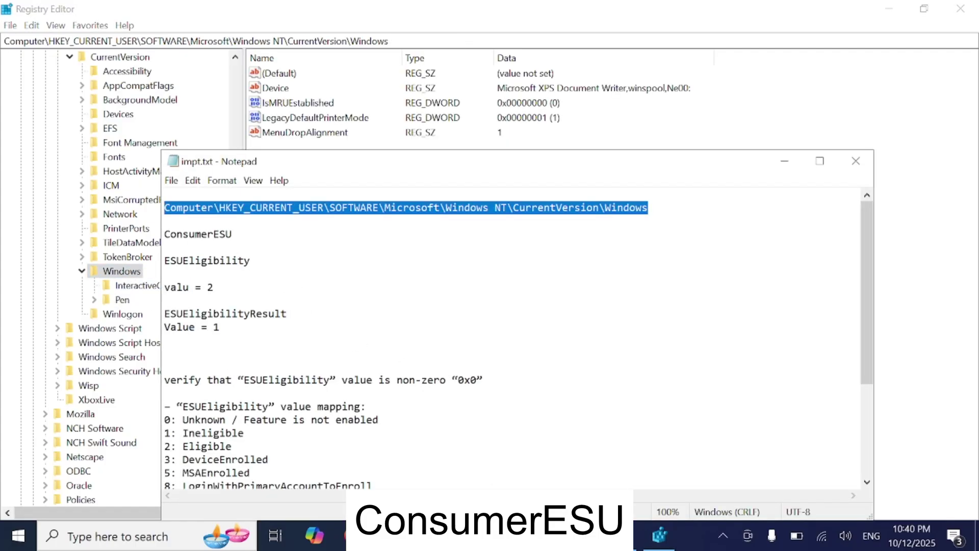
key("Down")
key("Down")
key("shift+Left")
key("shift+Left")
key("shift+Left")
key("shift+Left")
key("shift+Left")
key("shift+Left")
key("shift+Left")
key("shift+Left")
key("shift+Left")
key("shift+Left")
key("shift+Left")
key("ctrl+c")
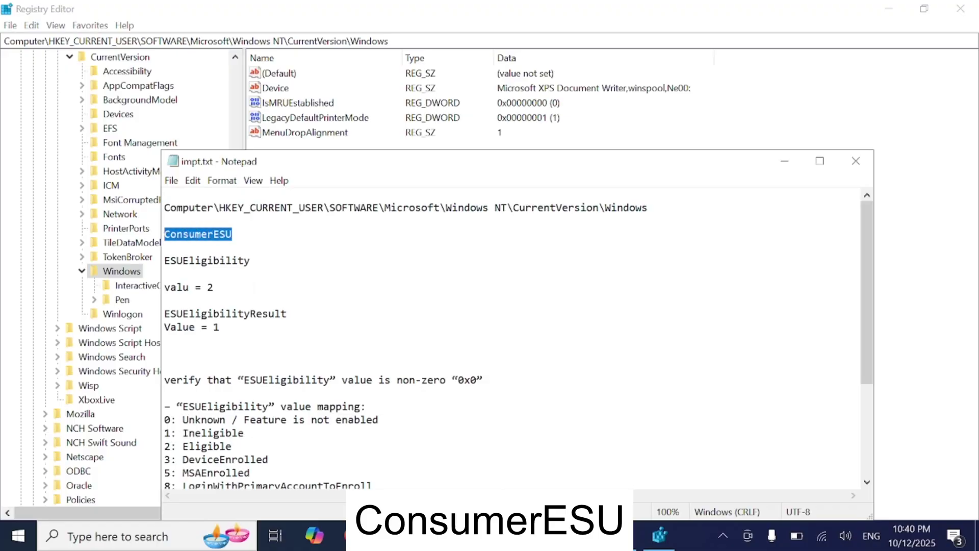
- Create a new ConsumerESU key under Windows, then select ESUEligibility in the notes
right_click(120, 276)
mouse_move(144, 293)
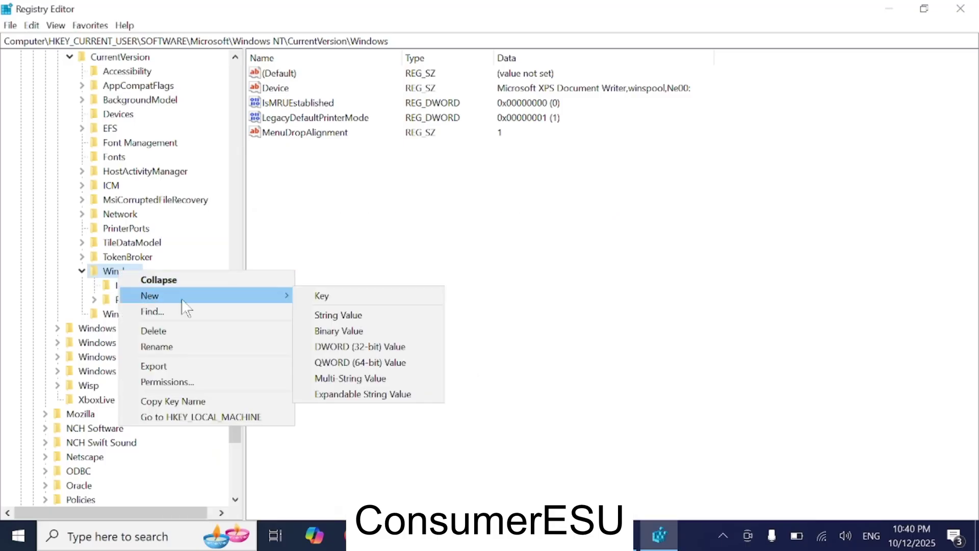
left_click(327, 297)
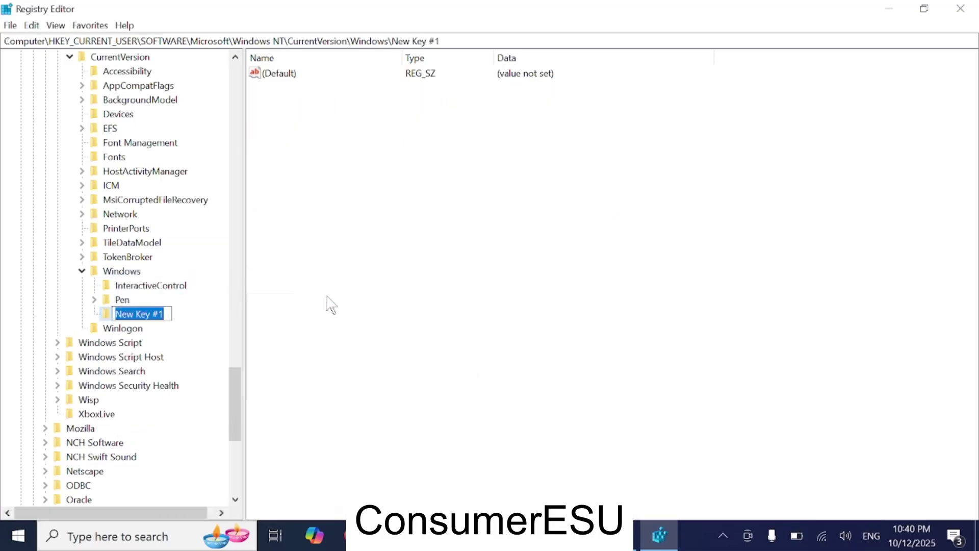
key("ctrl+v")
left_click(326, 302)
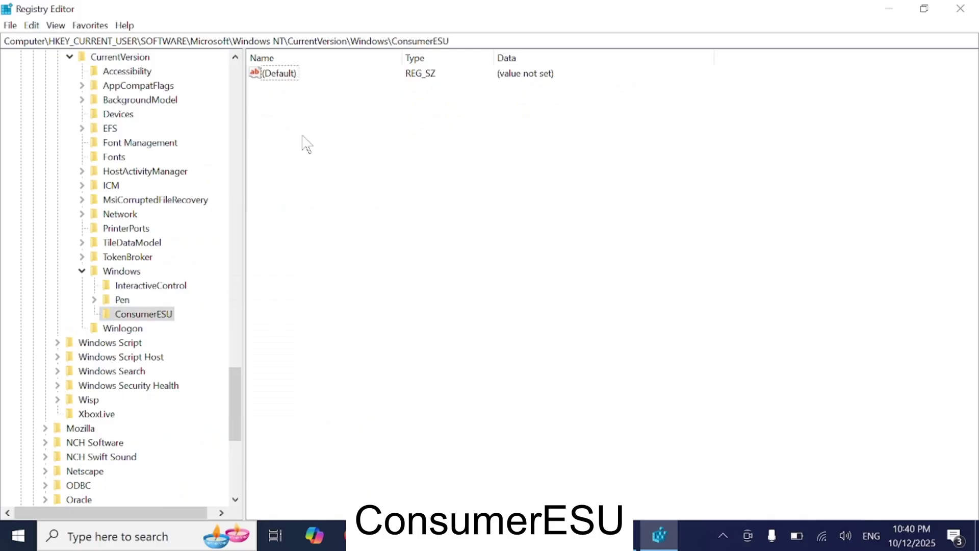
left_click(544, 535)
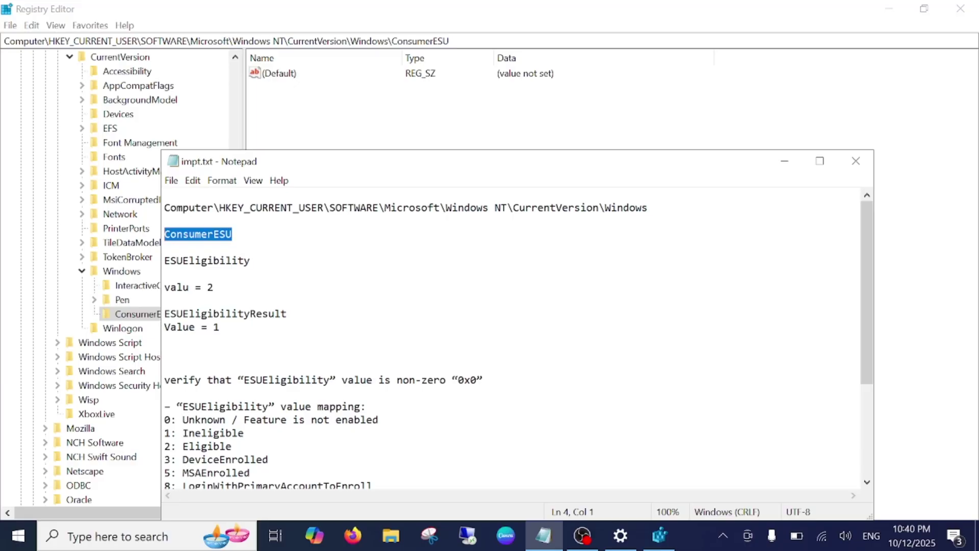
left_click_drag(251, 260, 164, 260)
key("ctrl+c")
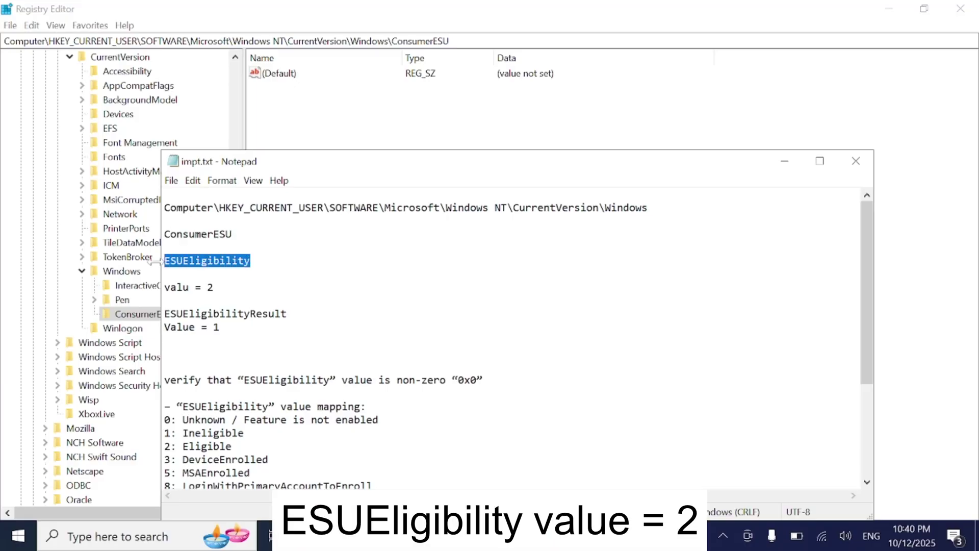
- Add a new DWORD (32-bit) value named ESUEligibility in ConsumerESU
left_click(784, 161)
right_click(290, 127)
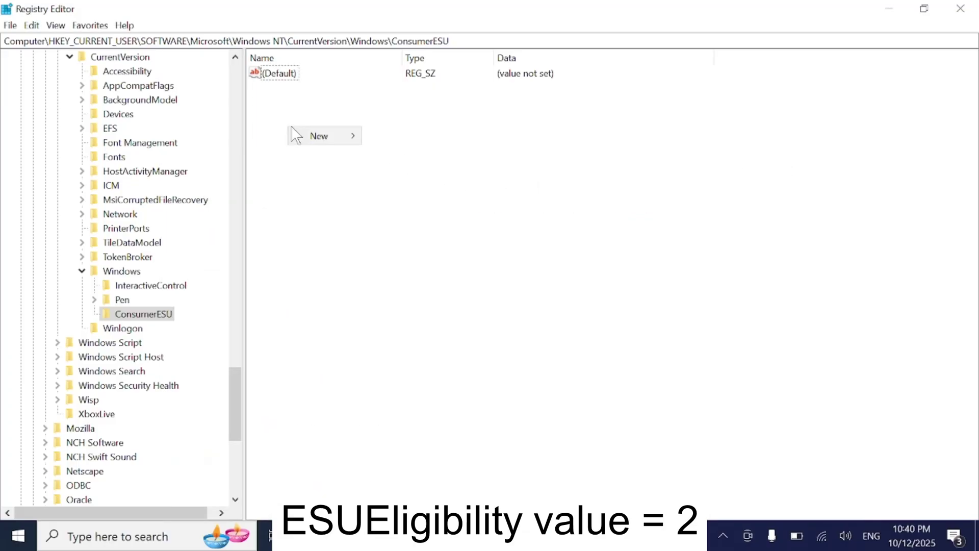
mouse_move(313, 136)
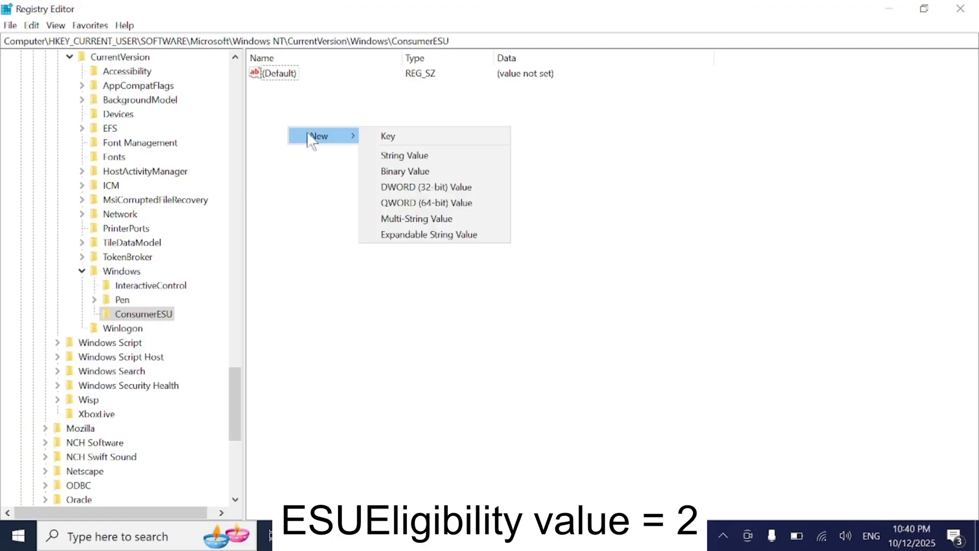
left_click(462, 189)
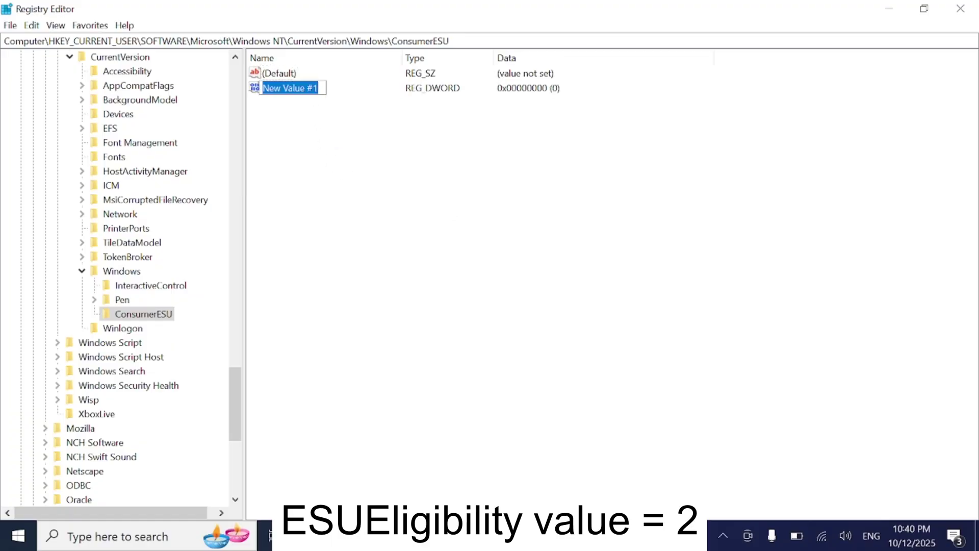
right_click(118, 89)
left_click(172, 145)
key("Return")
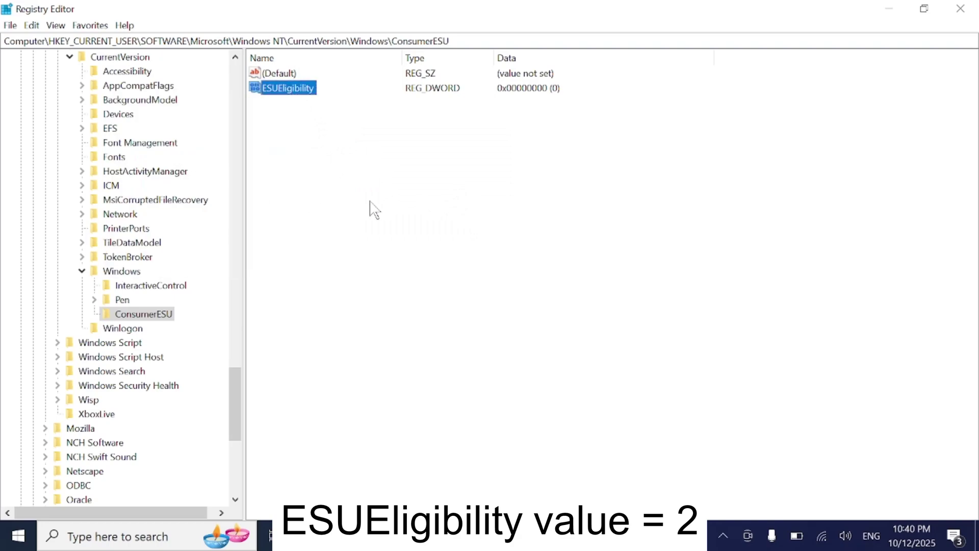
- Set ESUEligibility's data to 2, then select ESUEligibilityResult in the notes
double_click(287, 90)
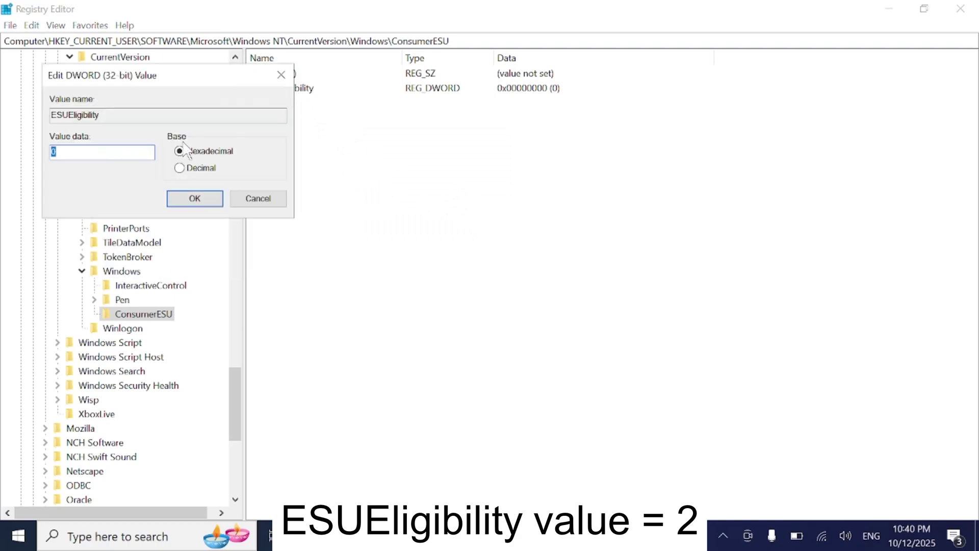
left_click(207, 202)
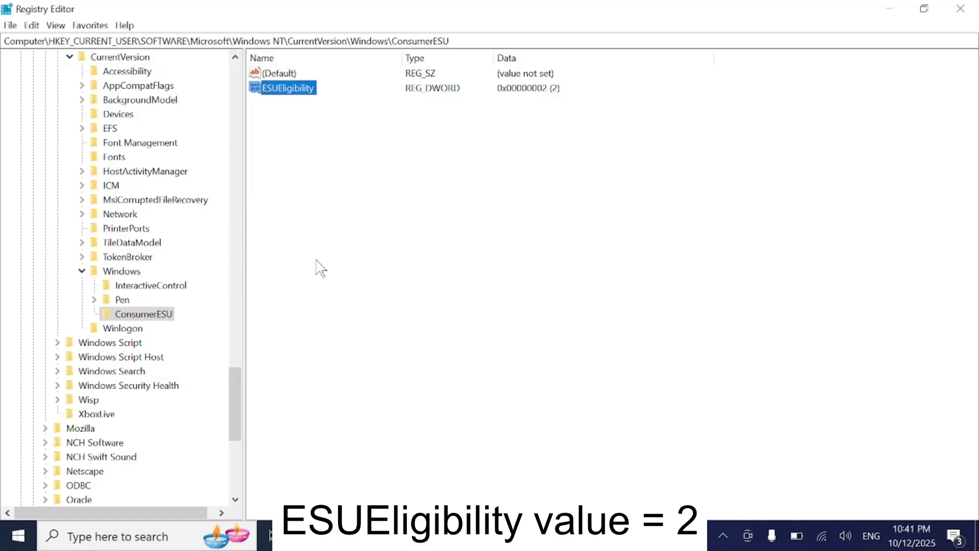
key("alt+Tab")
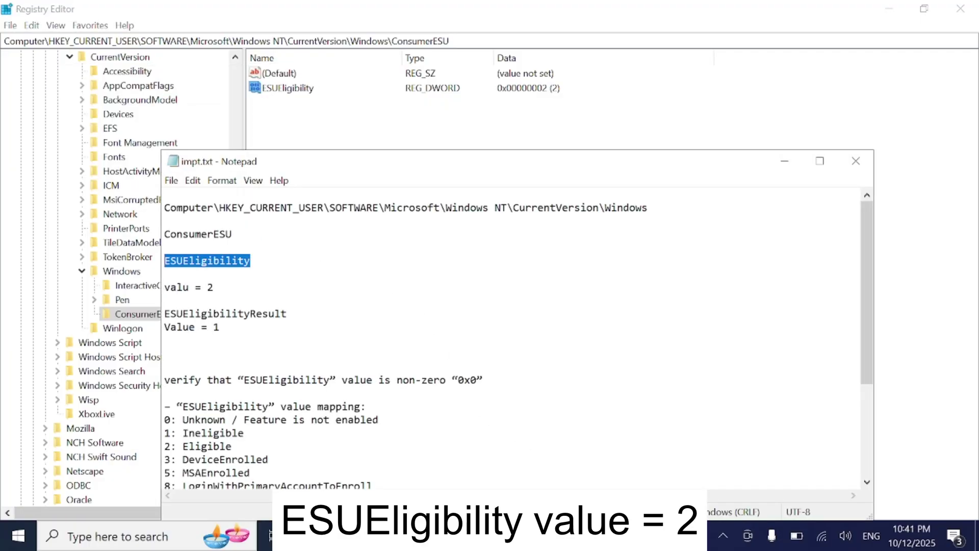
left_click_drag(287, 313, 164, 313)
key("ctrl+c")
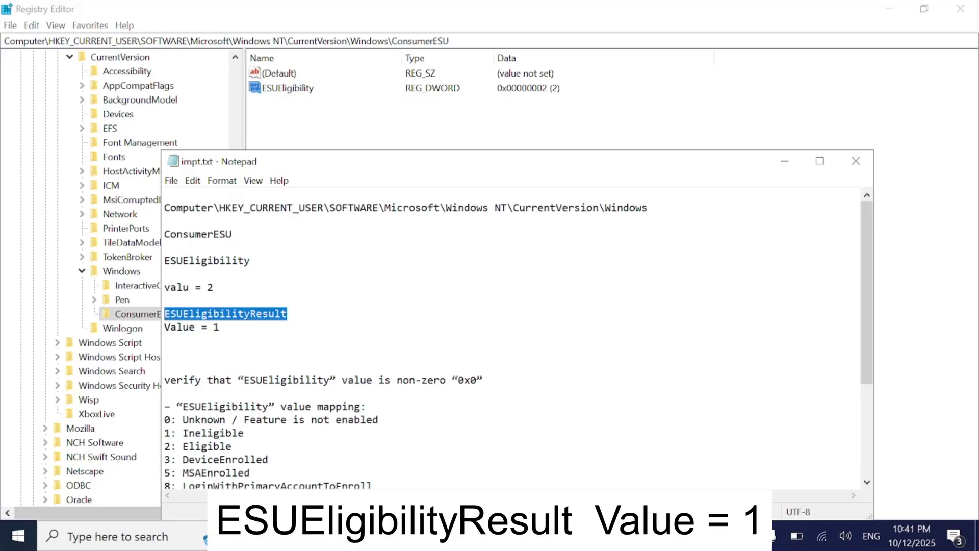
- Add a second DWORD (32-bit) value named ESUEligibilityResult in ConsumerESU
left_click(784, 161)
right_click(322, 166)
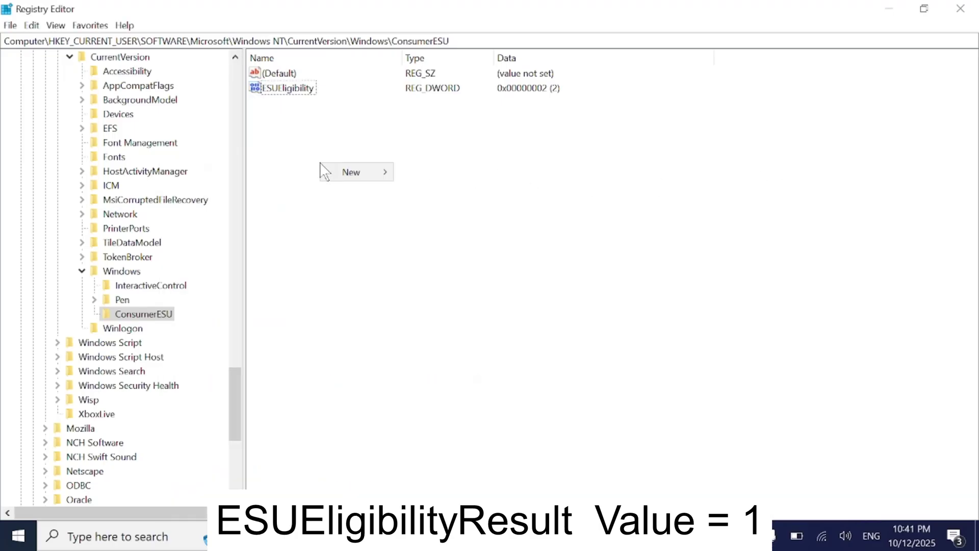
mouse_move(351, 185)
left_click(487, 224)
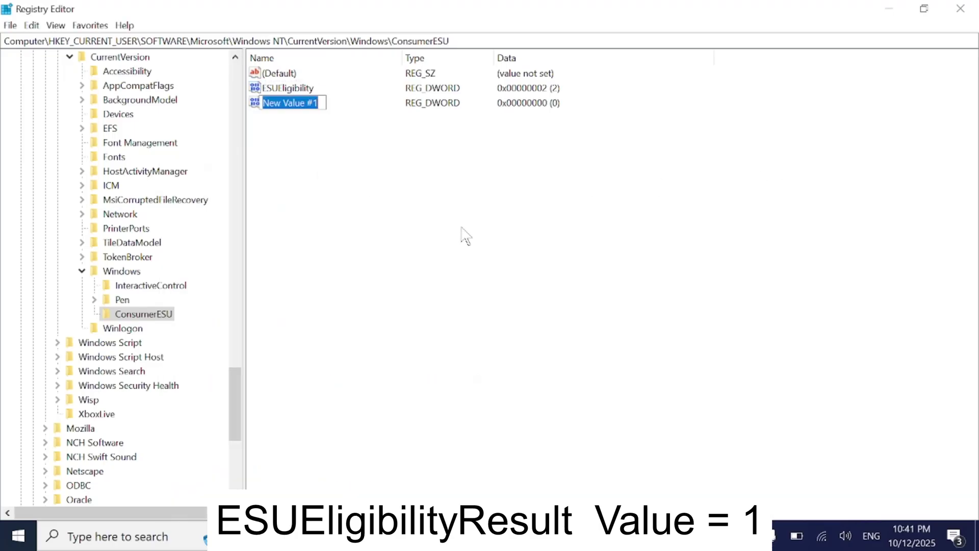
right_click(299, 104)
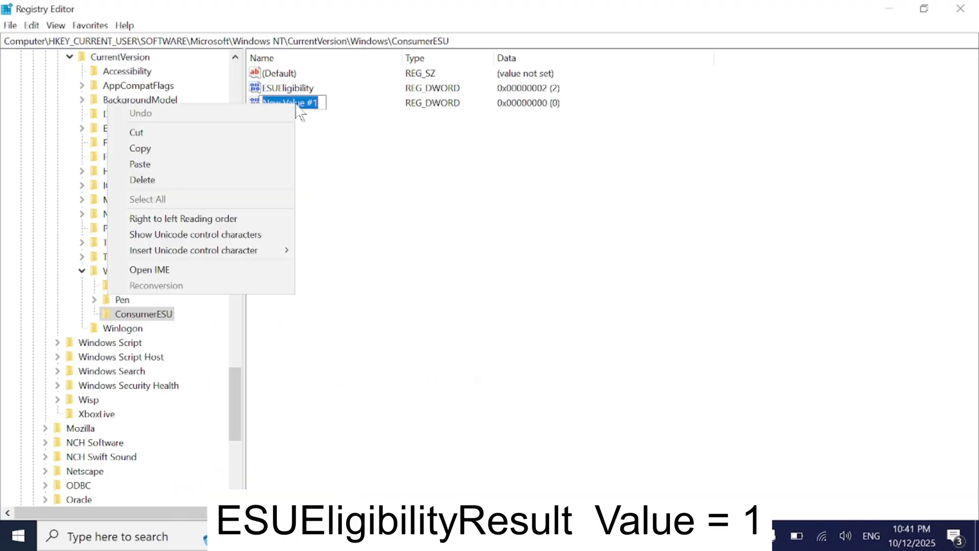
left_click(171, 165)
key("Return")
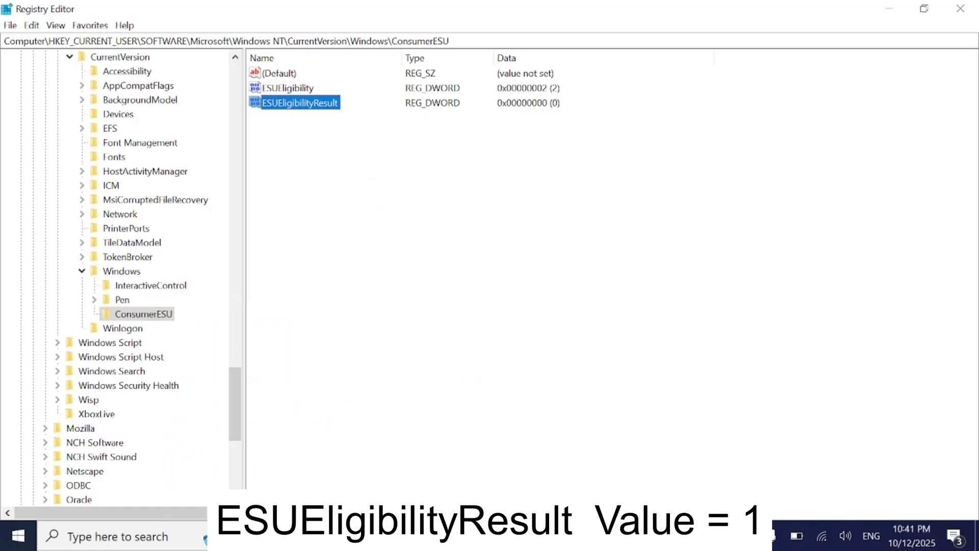
- Set ESUEligibilityResult's data to 1 and compare the values against the impt.txt notes
left_click(627, 536)
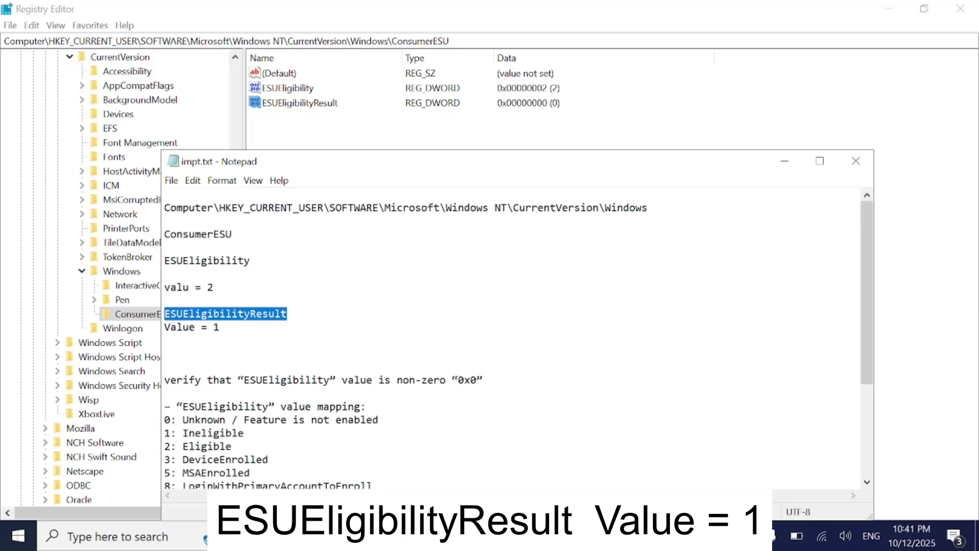
left_click(785, 161)
double_click(324, 104)
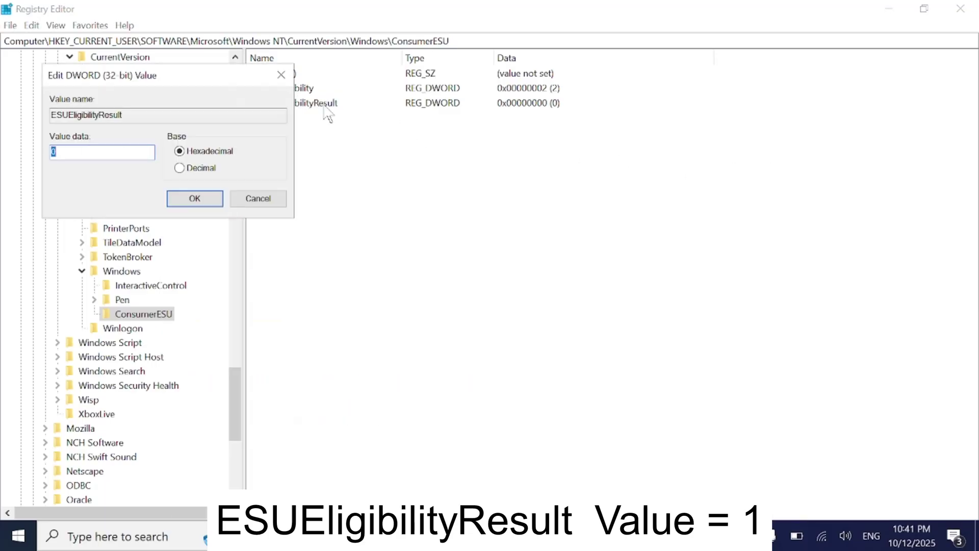
left_click(206, 203)
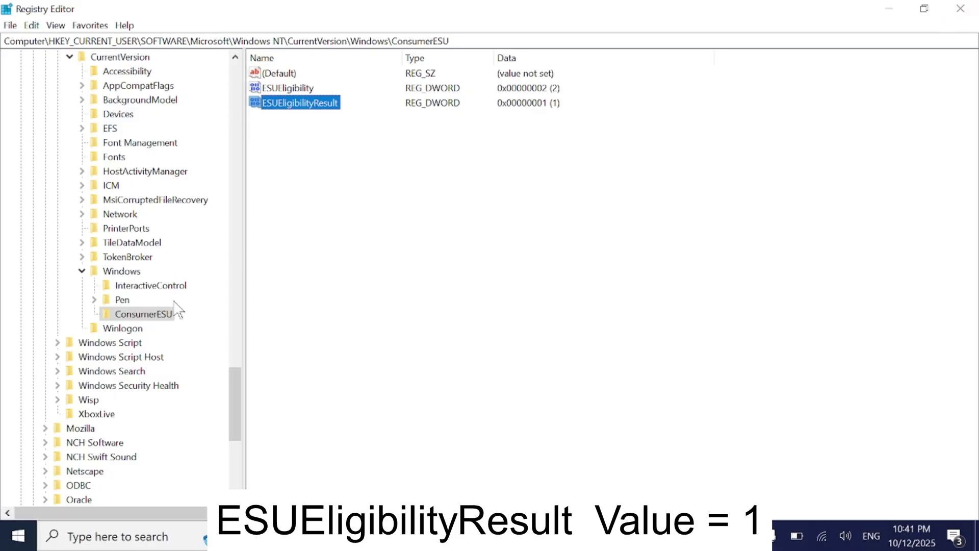
left_click(544, 535)
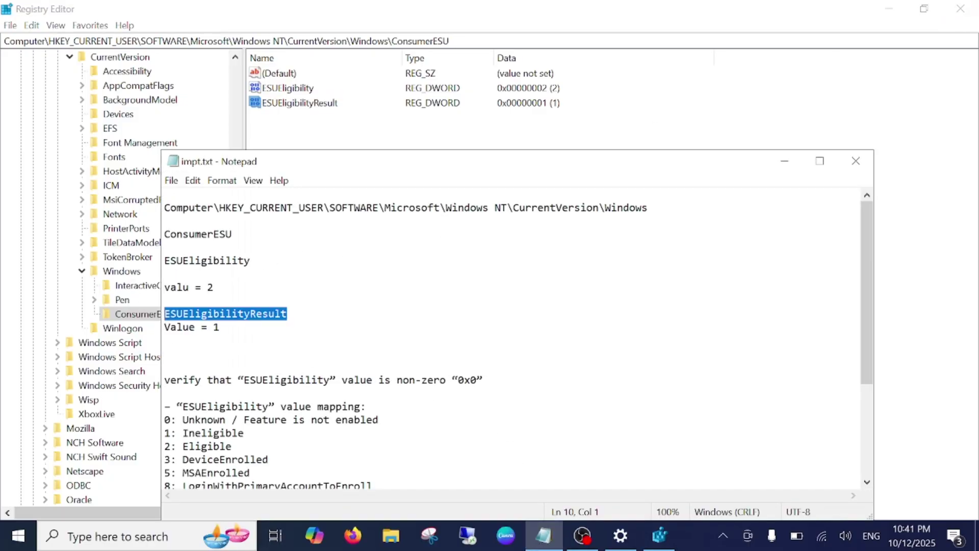
left_click_drag(219, 327, 164, 207)
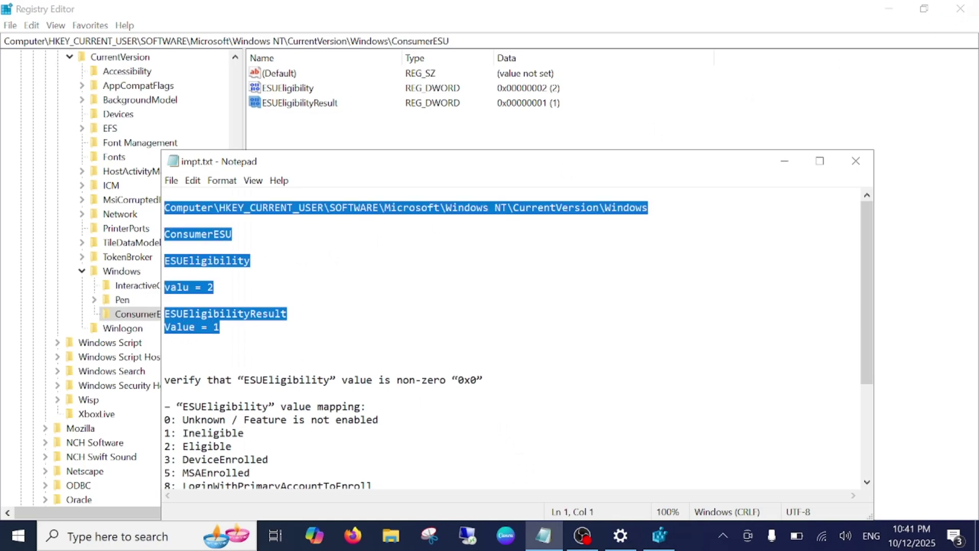
left_click(784, 160)
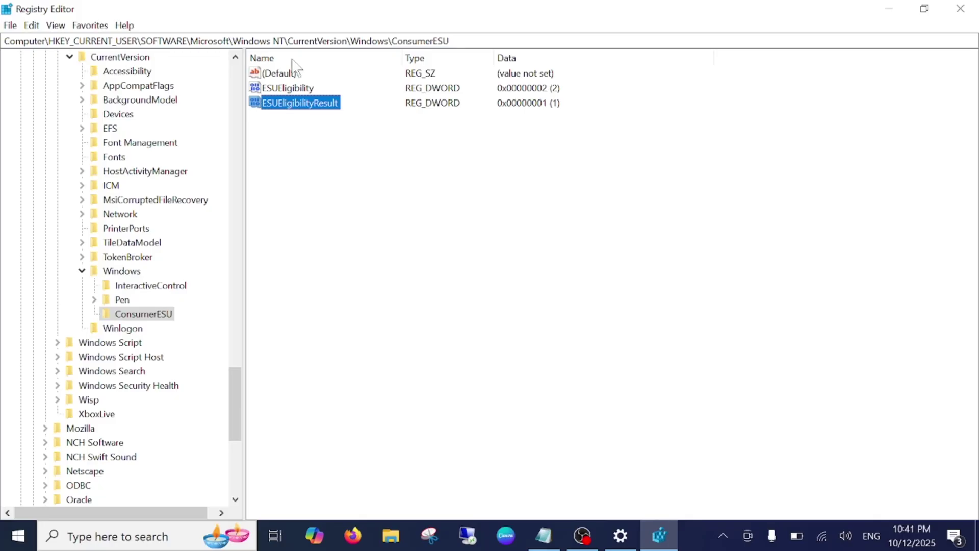
- Close Registry Editor, view Windows Update, dismiss the Power options without restarting, minimize Settings
left_click(960, 8)
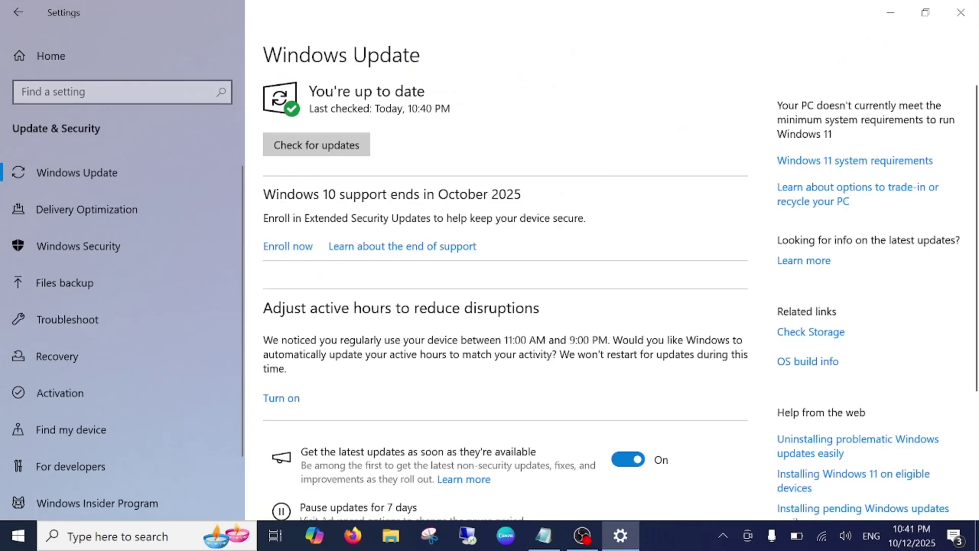
left_click(20, 536)
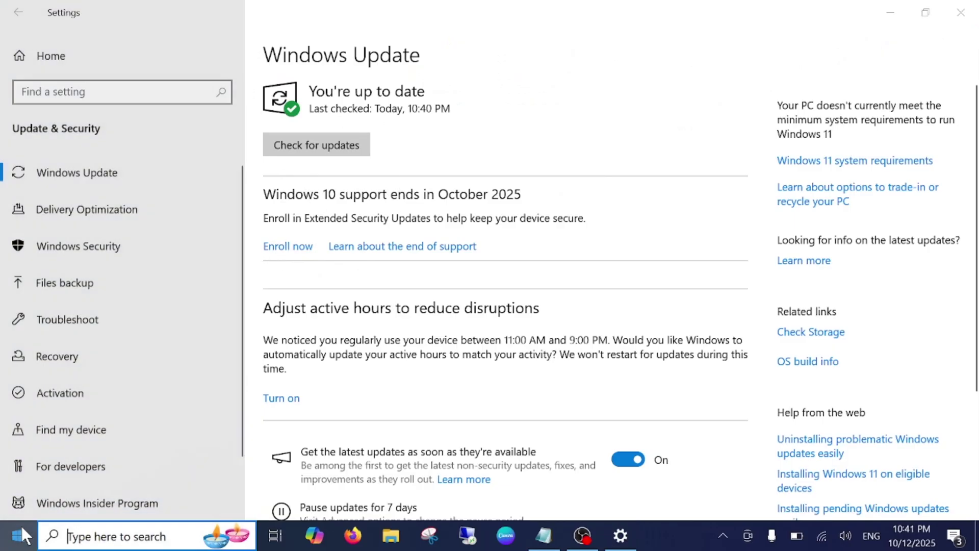
left_click(14, 508)
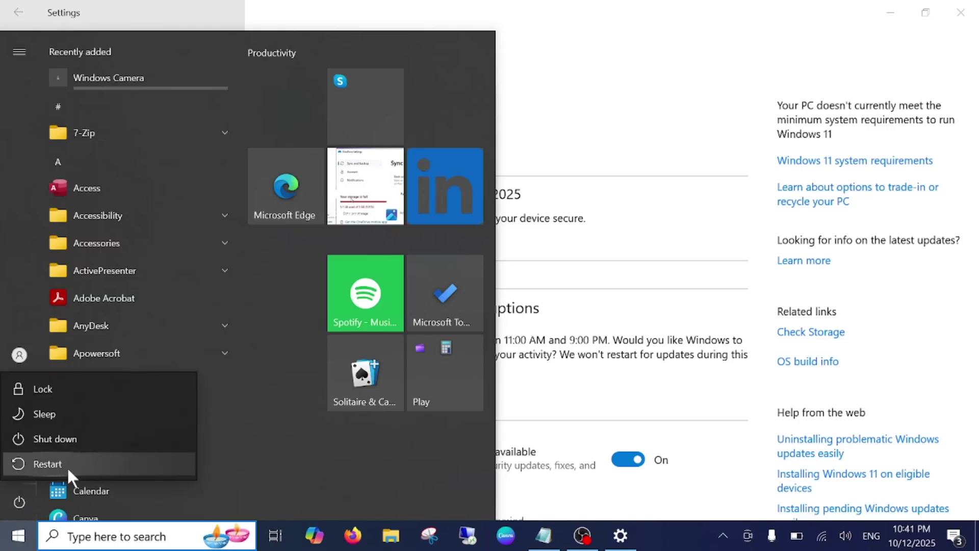
left_click(606, 163)
left_click(607, 163)
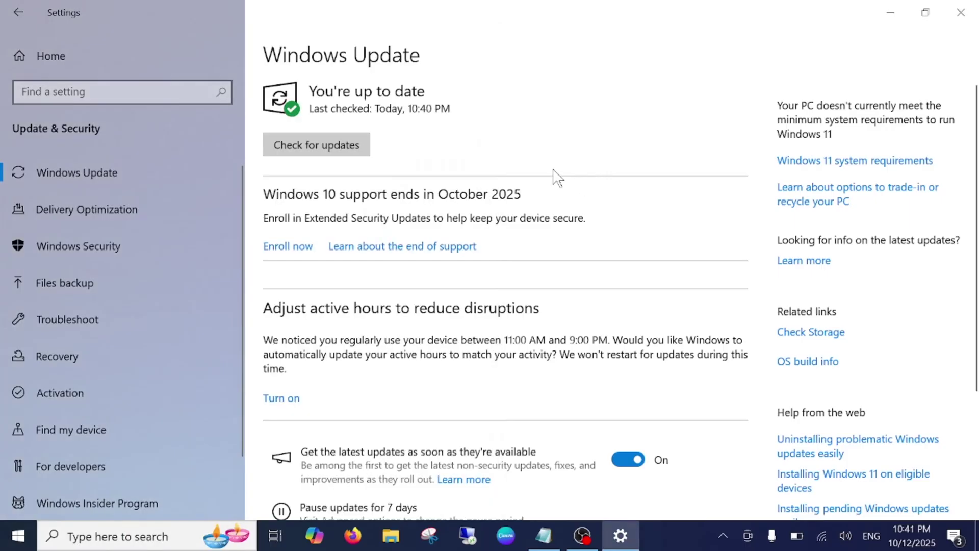
left_click(890, 14)
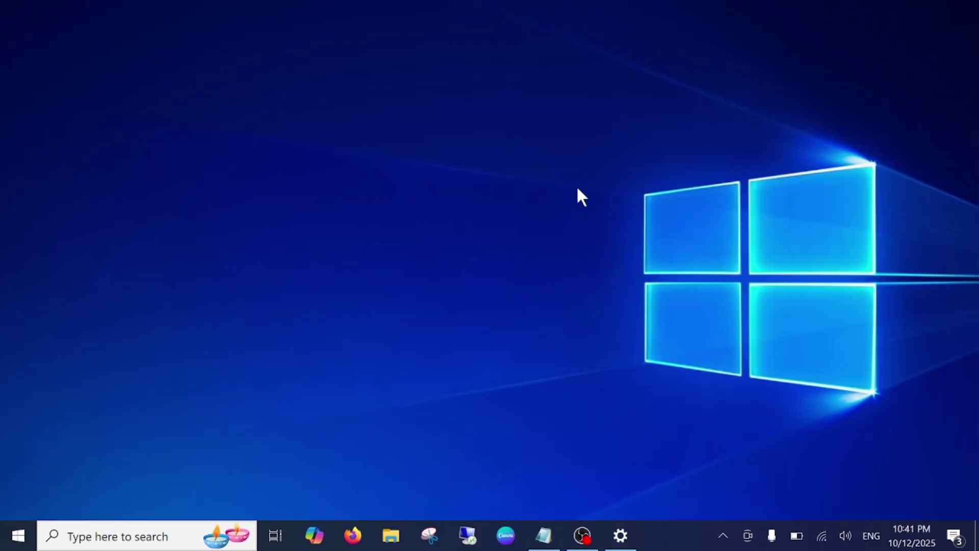